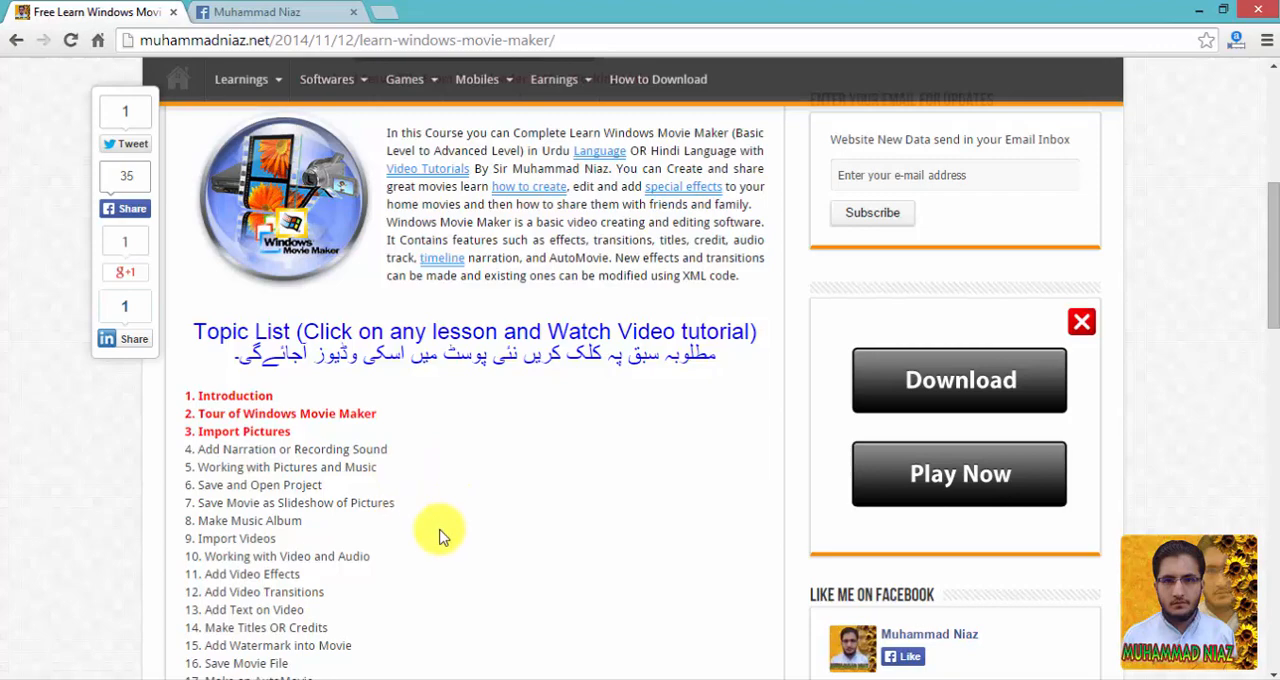
# Switch to Windows Movie Maker and import the pictures numbered (5), (7), (8) and (9) from New folder into the collection.
pyautogui.click(443, 679)
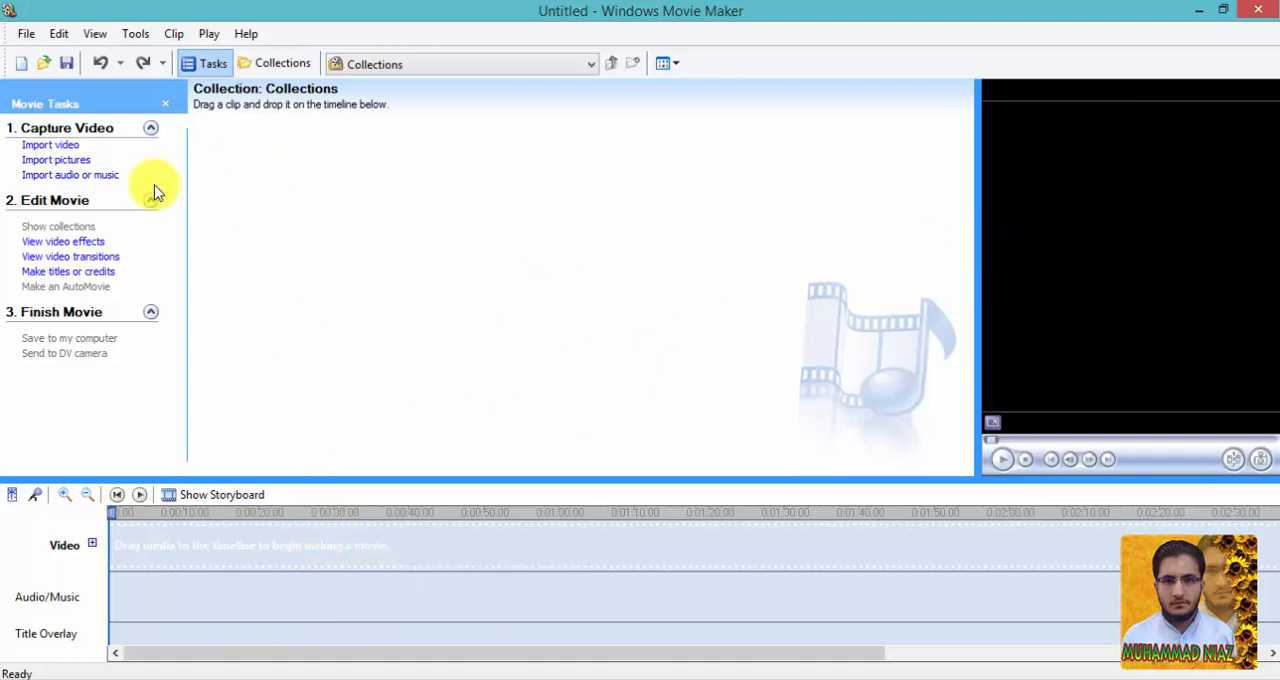
pyautogui.click(74, 162)
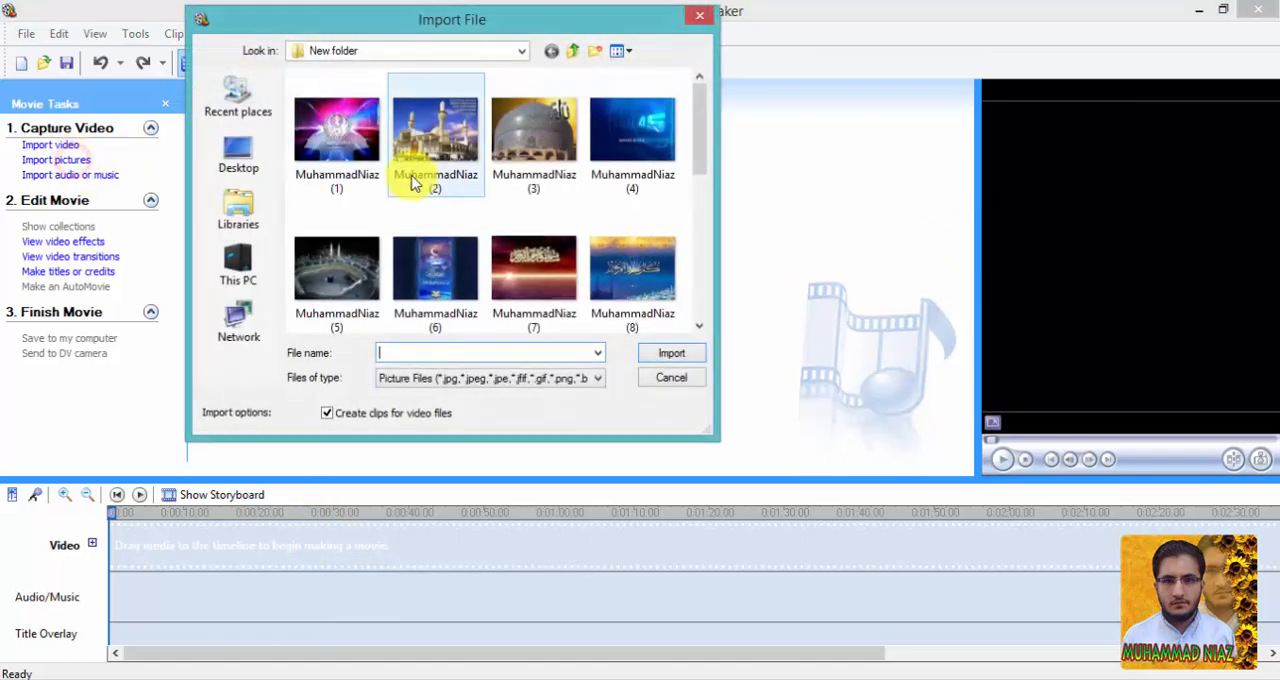
pyautogui.click(698, 166)
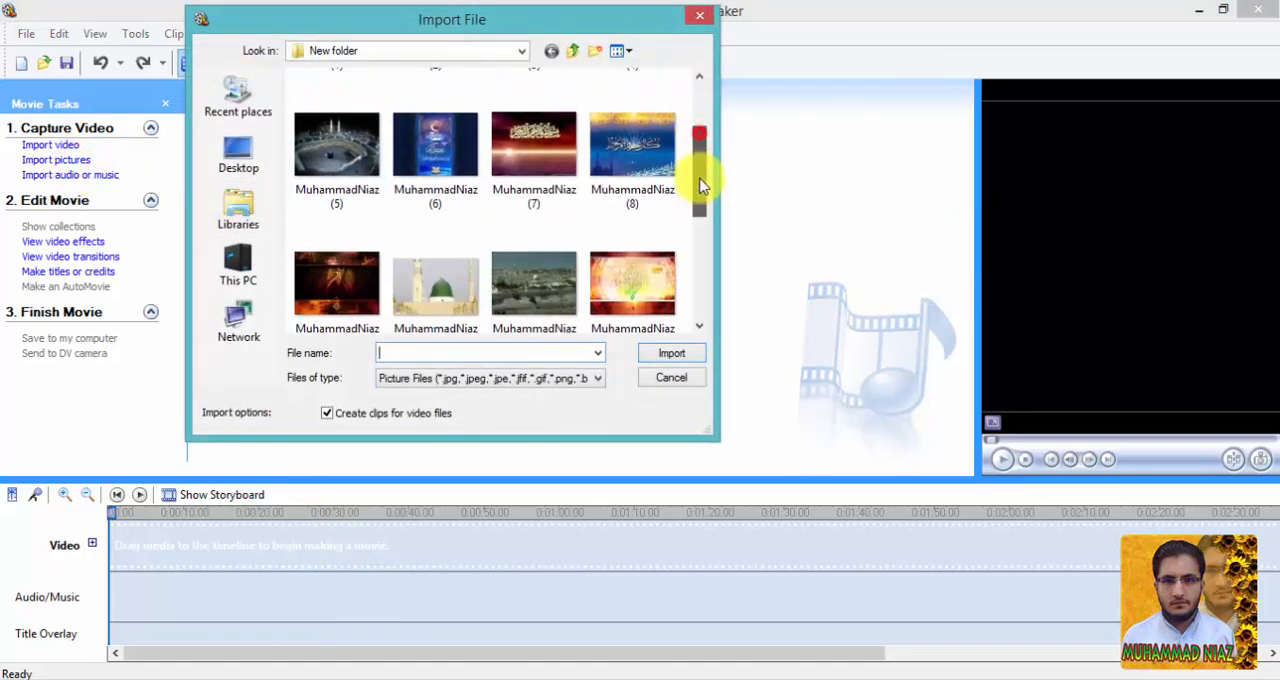
pyautogui.click(363, 270)
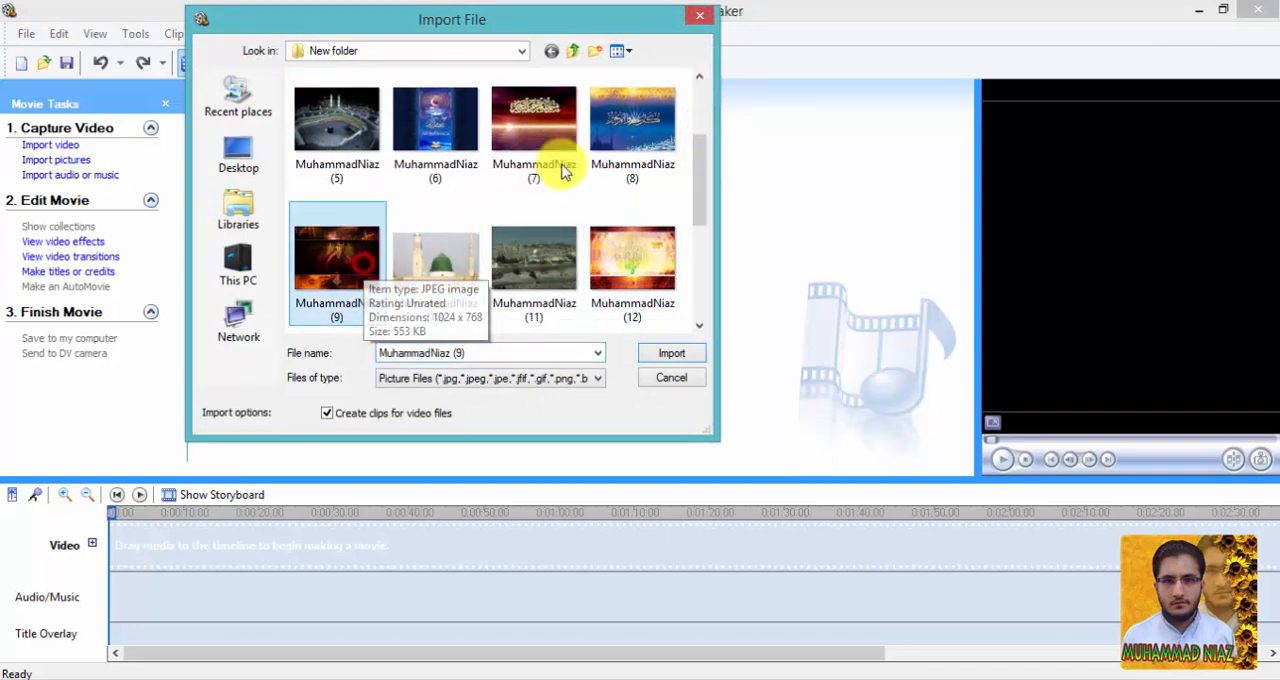
pyautogui.keyDown('ctrl'); pyautogui.click(634, 149); pyautogui.keyUp('ctrl')
pyautogui.keyDown('ctrl'); pyautogui.click(503, 134); pyautogui.keyUp('ctrl')
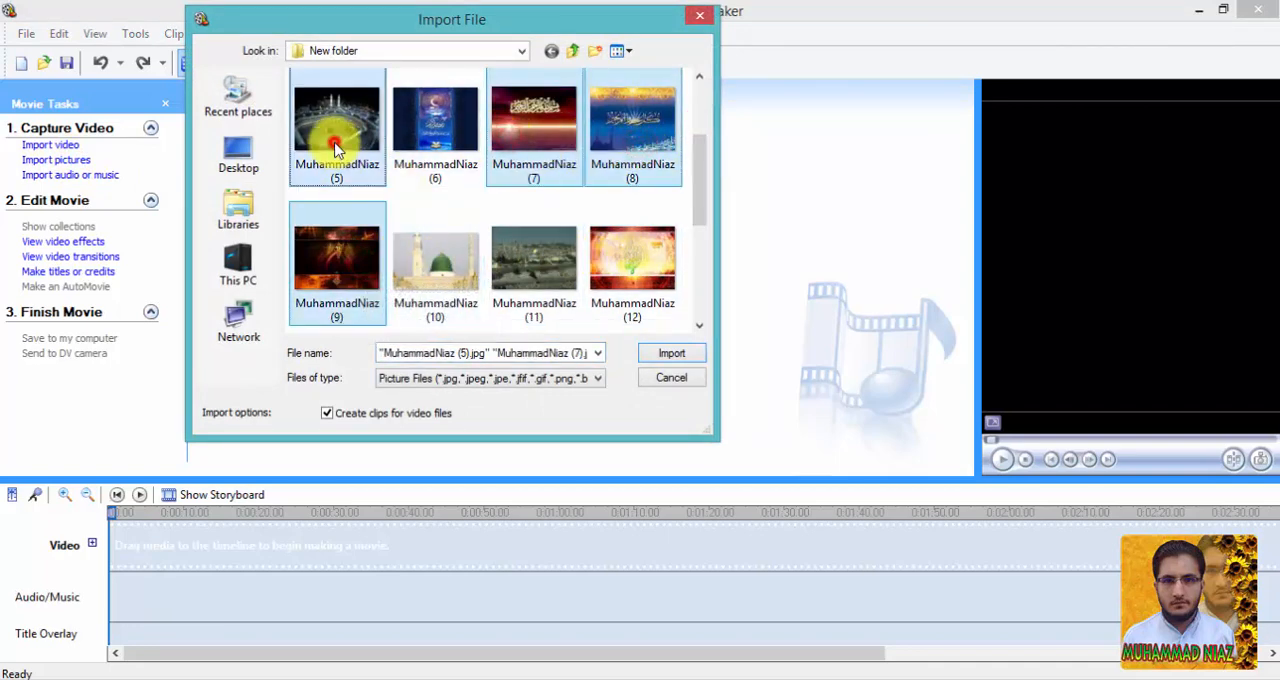
pyautogui.keyDown('ctrl'); pyautogui.click(383, 166); pyautogui.keyUp('ctrl')
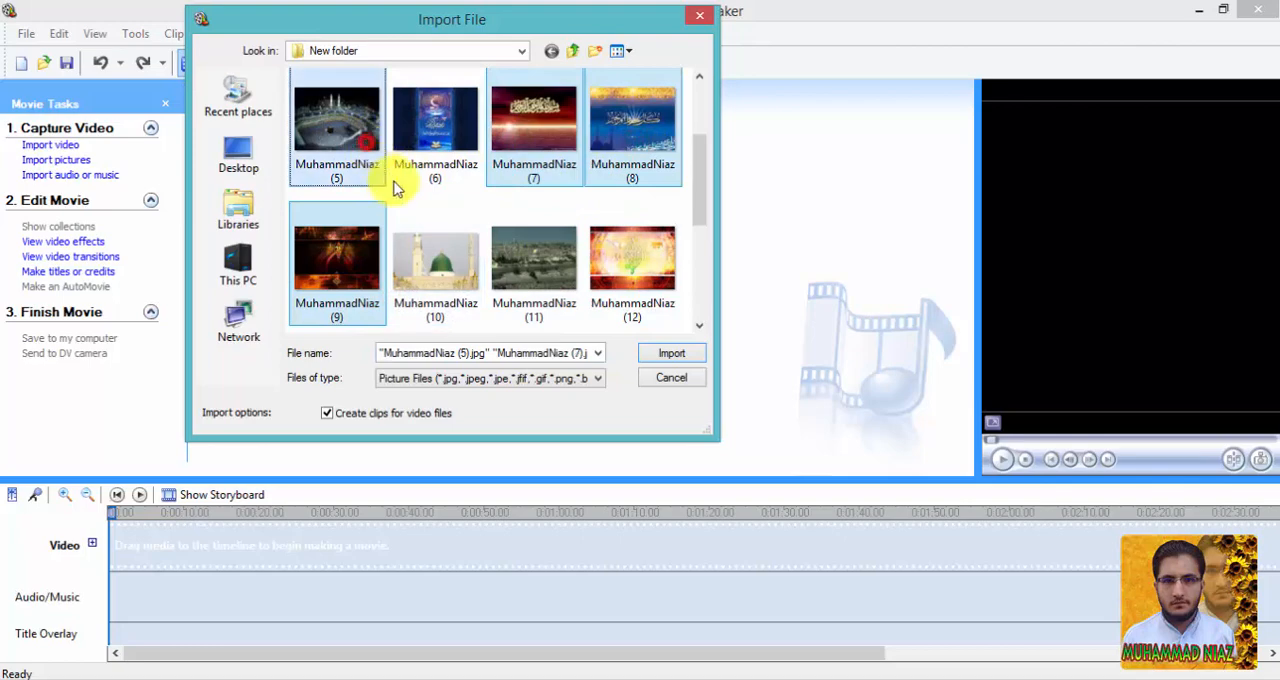
pyautogui.click(650, 354)
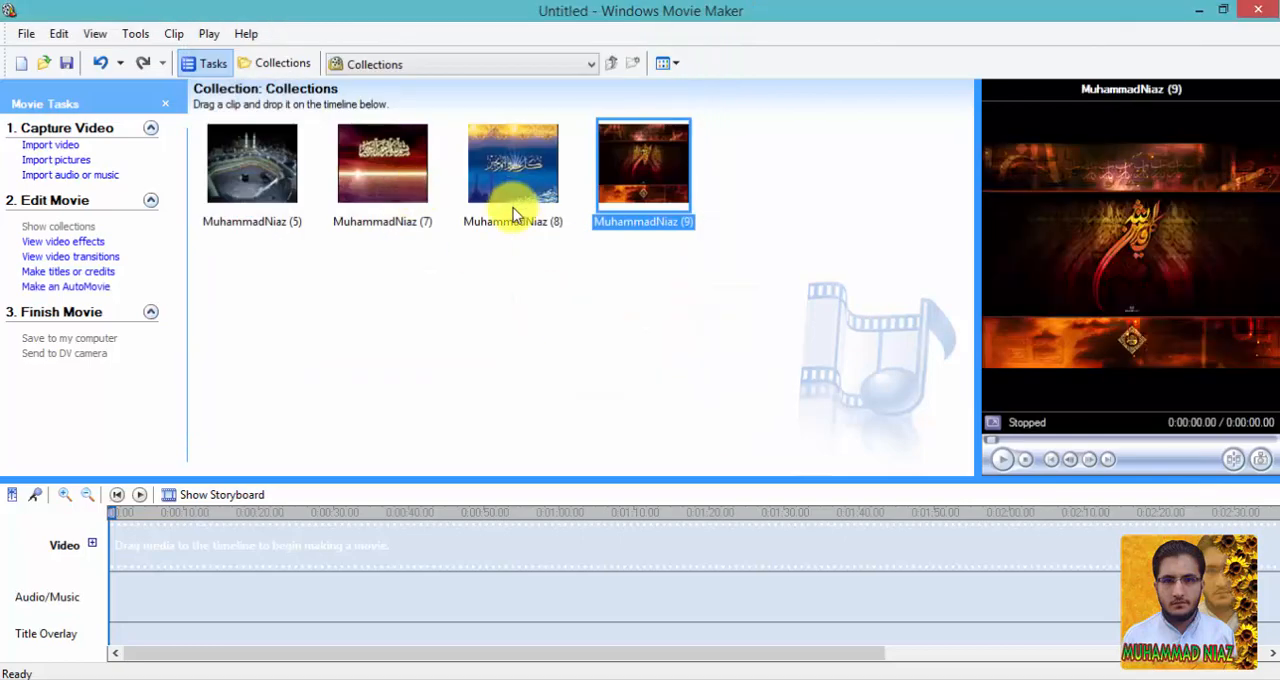
pyautogui.click(466, 320)
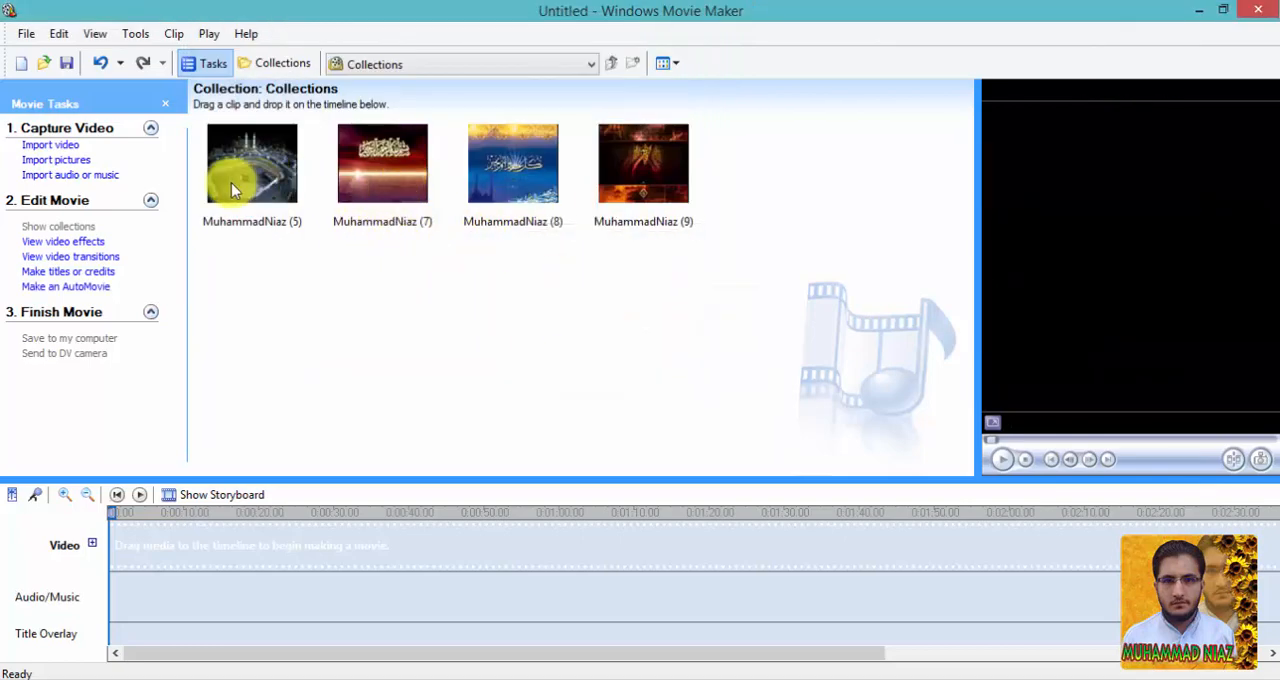
# Import the audio file AP KI NAAT from New folder into the collection.
pyautogui.click(78, 176)
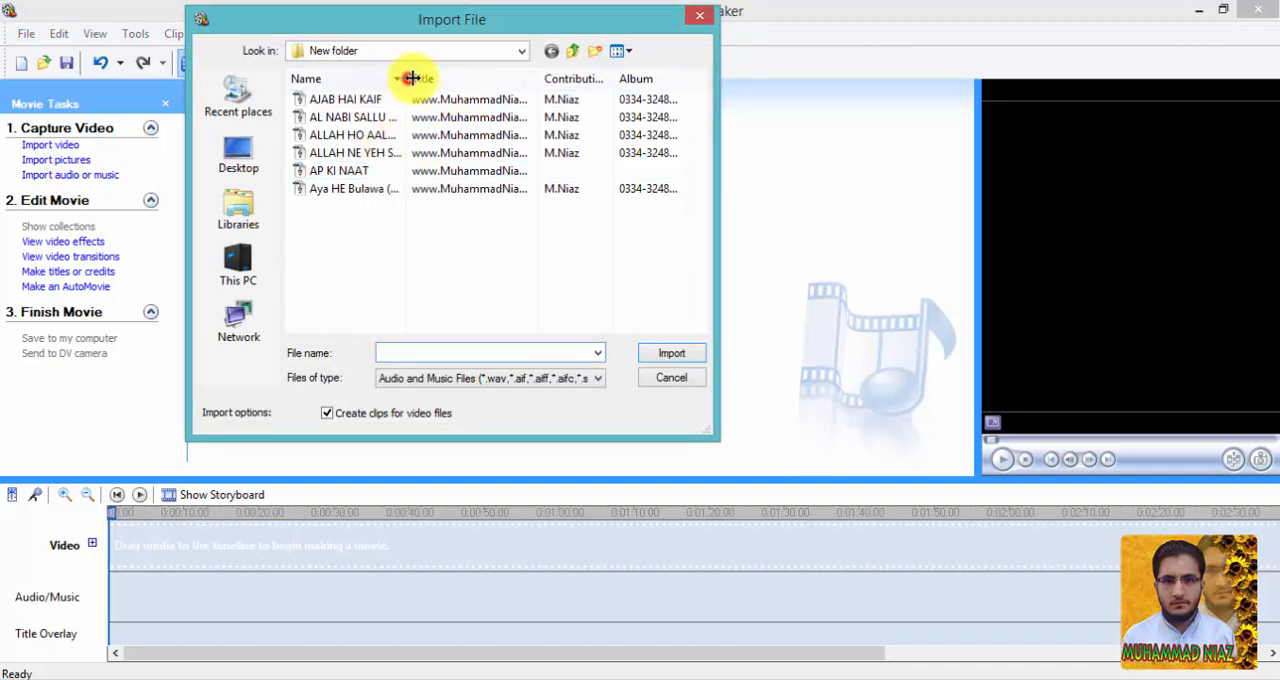
pyautogui.moveTo(411, 78); pyautogui.dragTo(493, 80)
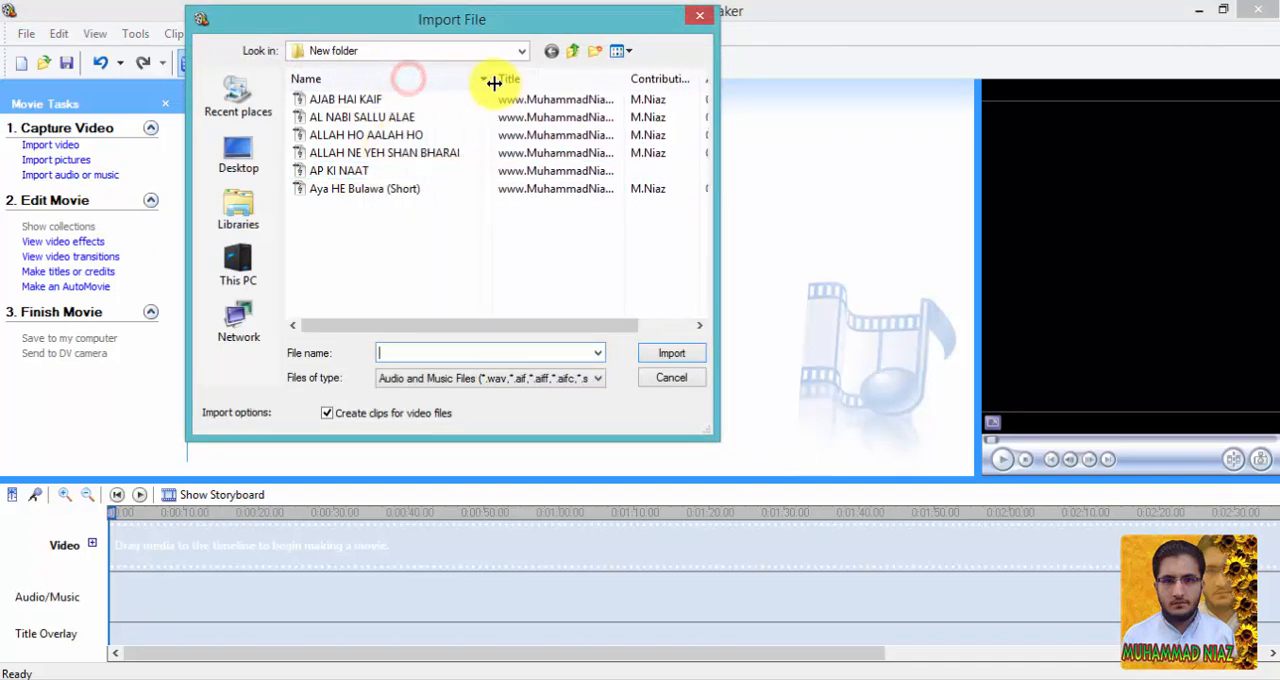
pyautogui.click(344, 170)
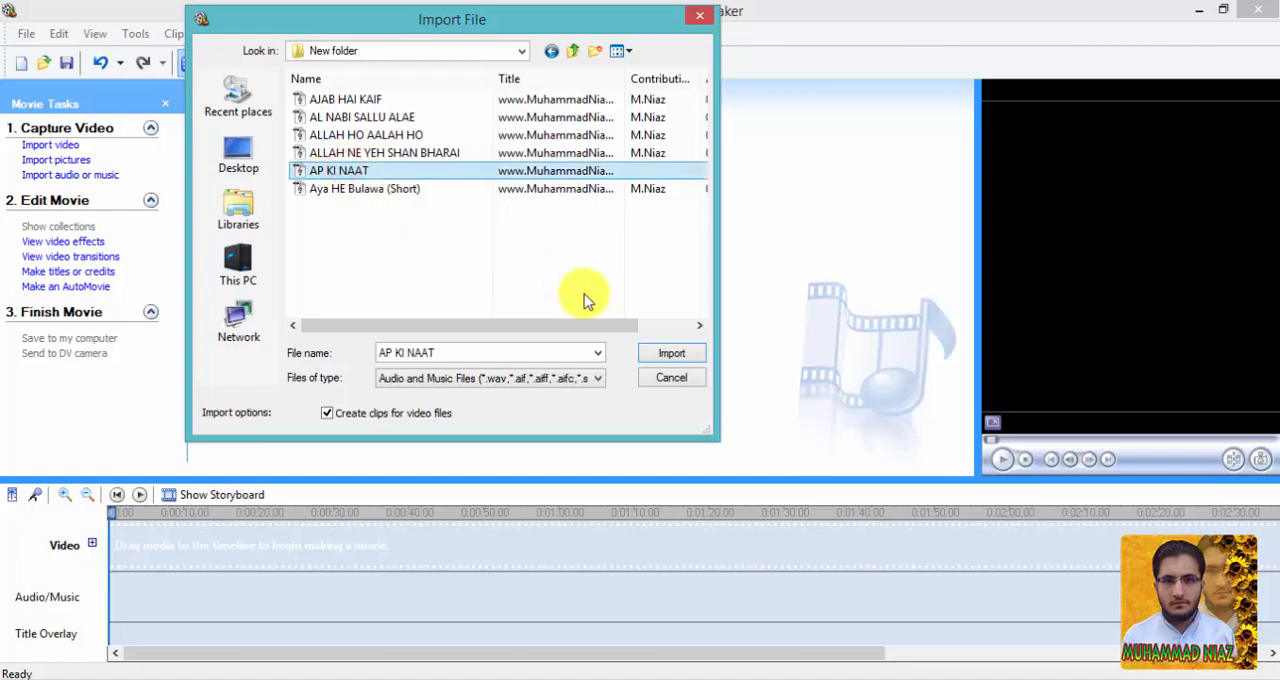
pyautogui.click(671, 355)
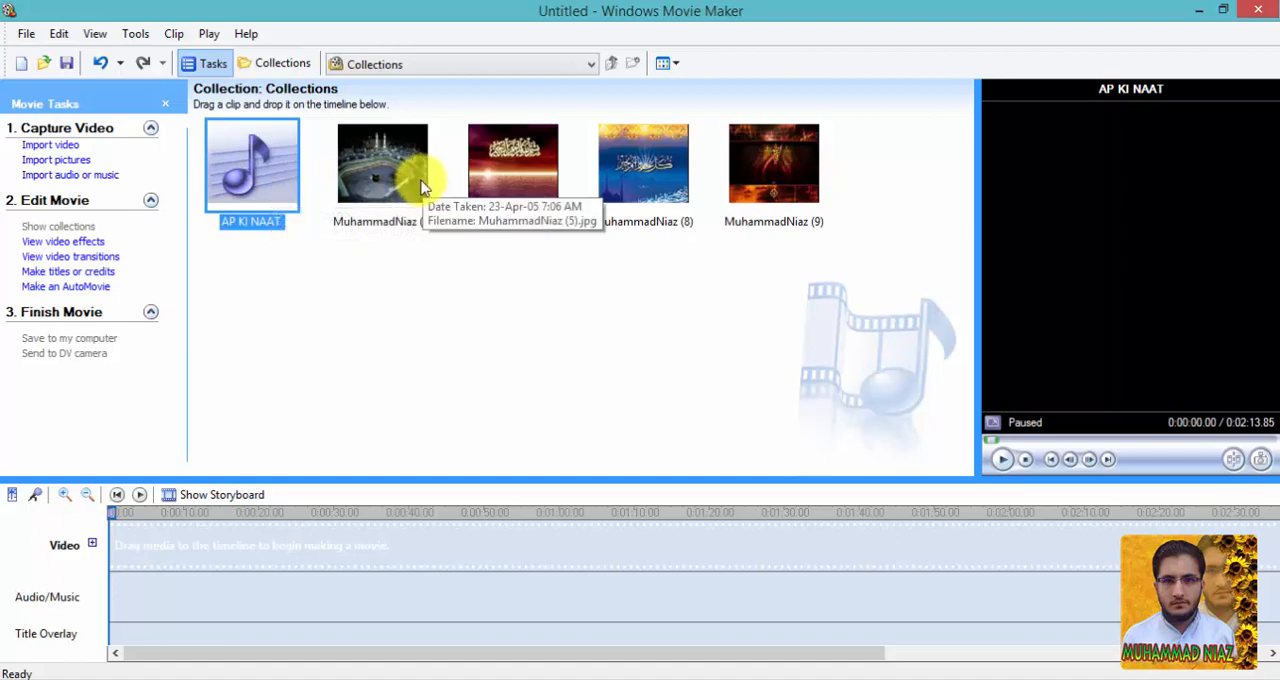
# Place pictures (5), (7), (8) and (9) in order on the Video track and AP KI NAAT on the Audio/Music track.
pyautogui.moveTo(398, 172); pyautogui.dragTo(106, 538)
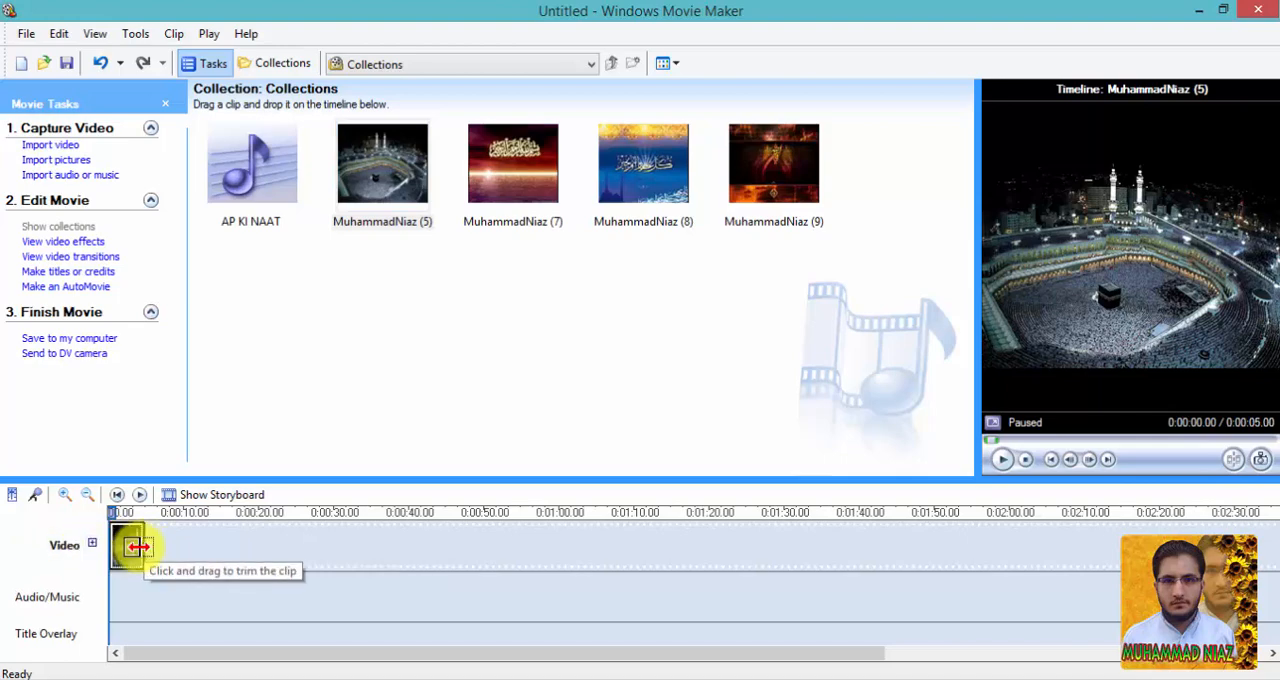
pyautogui.moveTo(531, 170); pyautogui.dragTo(268, 560)
pyautogui.moveTo(620, 180); pyautogui.dragTo(325, 545)
pyautogui.moveTo(771, 177); pyautogui.dragTo(383, 531)
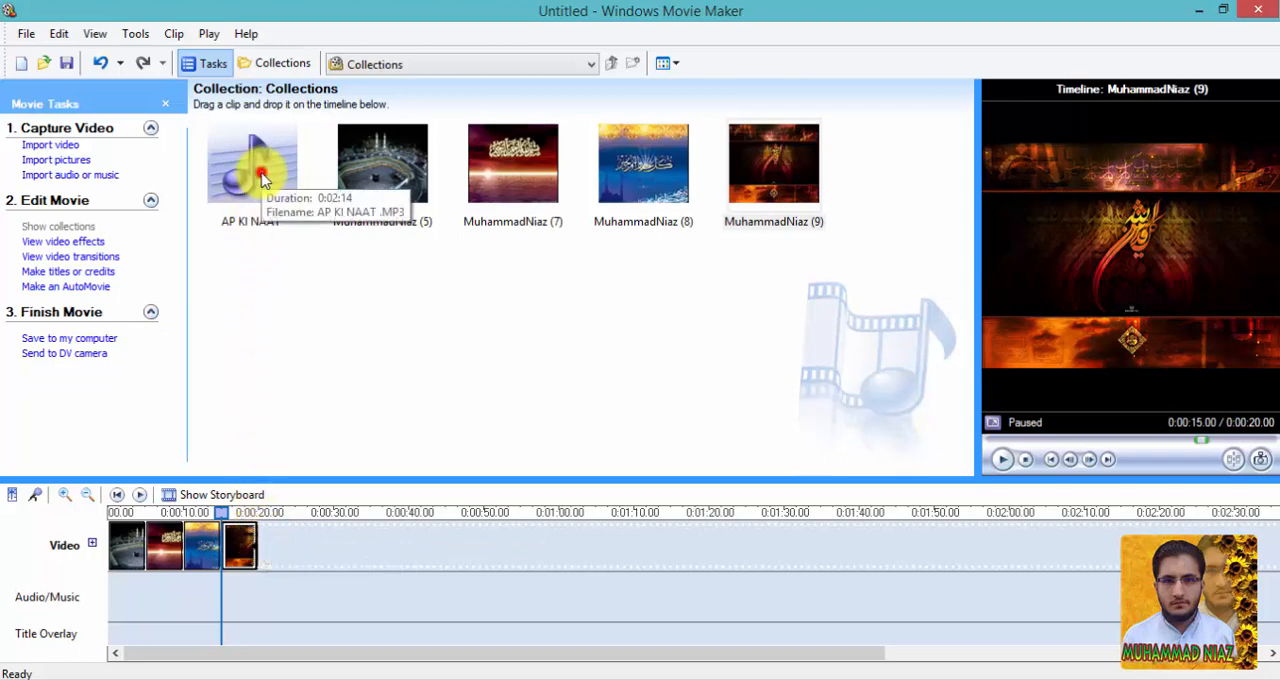
pyautogui.moveTo(265, 180); pyautogui.dragTo(178, 590)
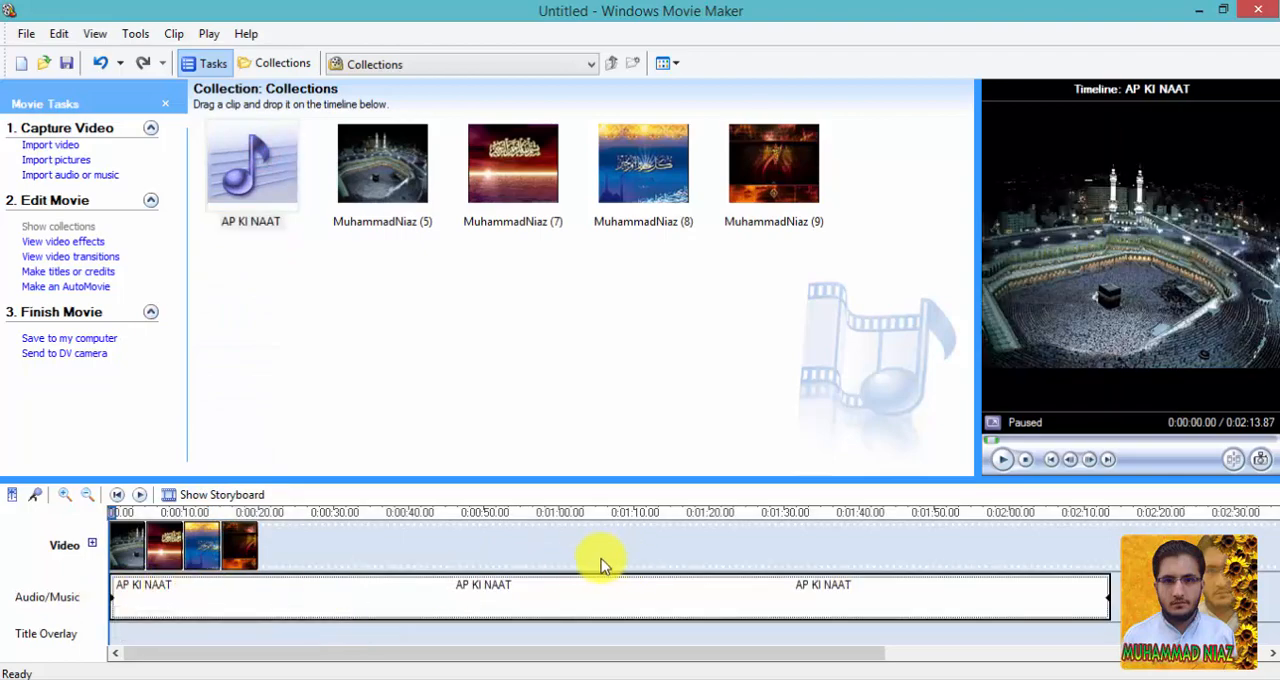
# Extend picture (9) to about 27 seconds and picture (8) to about 30 seconds on the Video track.
pyautogui.click(253, 547)
pyautogui.moveTo(255, 548); pyautogui.dragTo(420, 545)
pyautogui.click(214, 545)
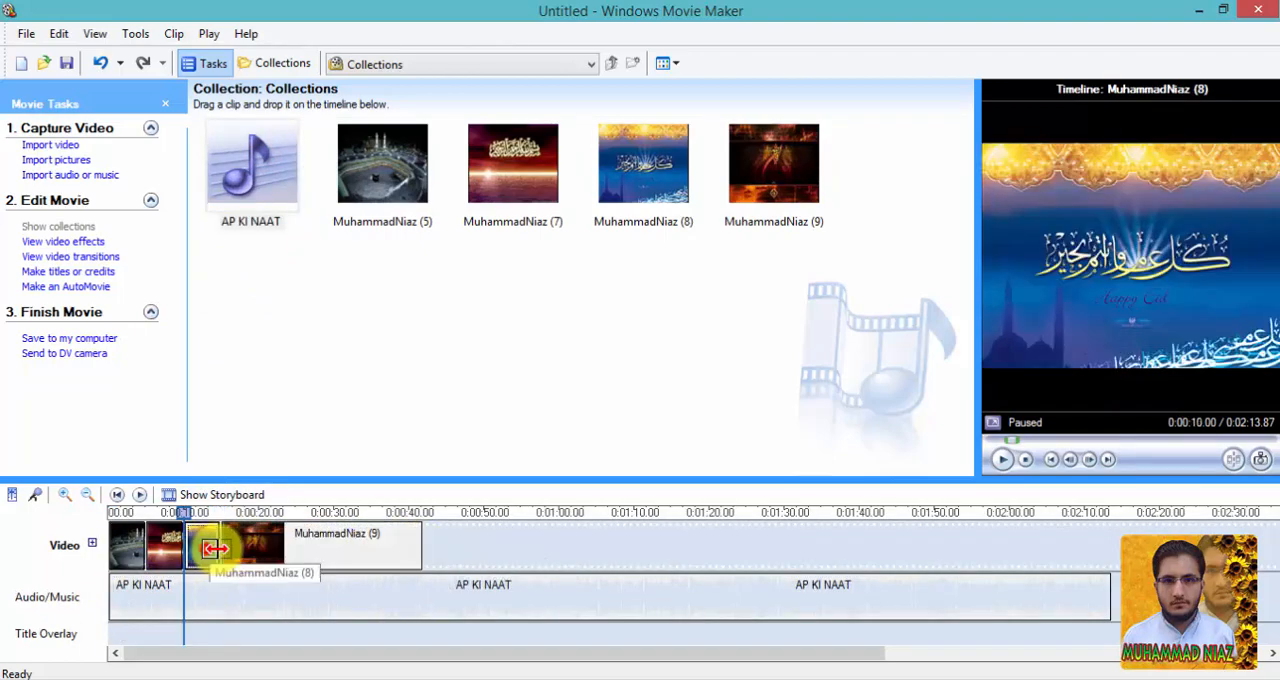
pyautogui.moveTo(212, 545); pyautogui.dragTo(400, 547)
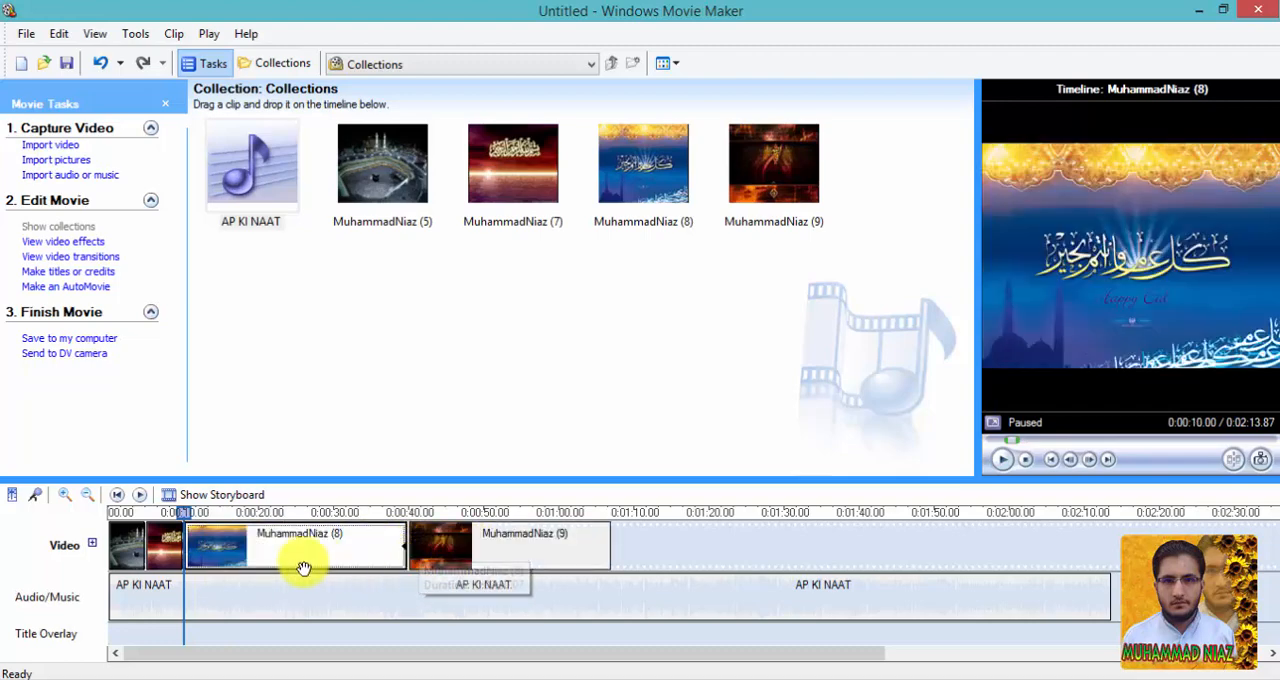
# Extend picture (7) to about 18 seconds and picture (5) to about 23 seconds on the Video track.
pyautogui.click(163, 543)
pyautogui.moveTo(168, 543); pyautogui.dragTo(275, 545)
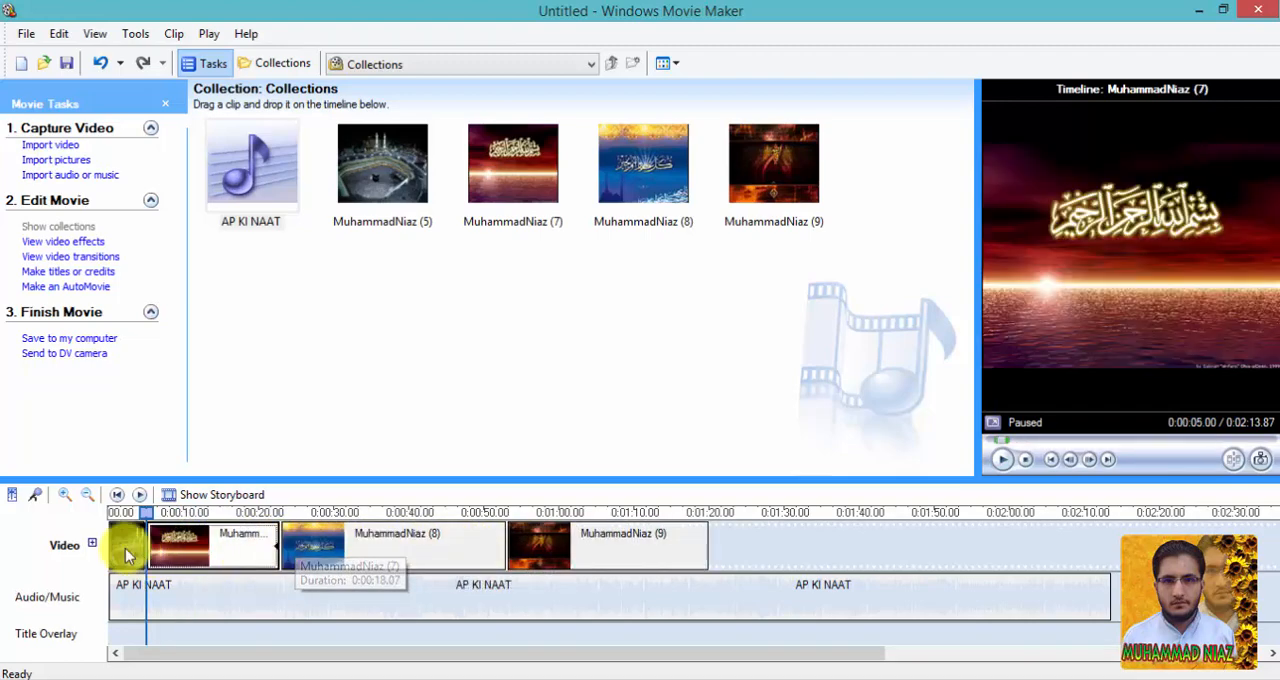
pyautogui.click(127, 545)
pyautogui.moveTo(145, 545); pyautogui.dragTo(272, 547)
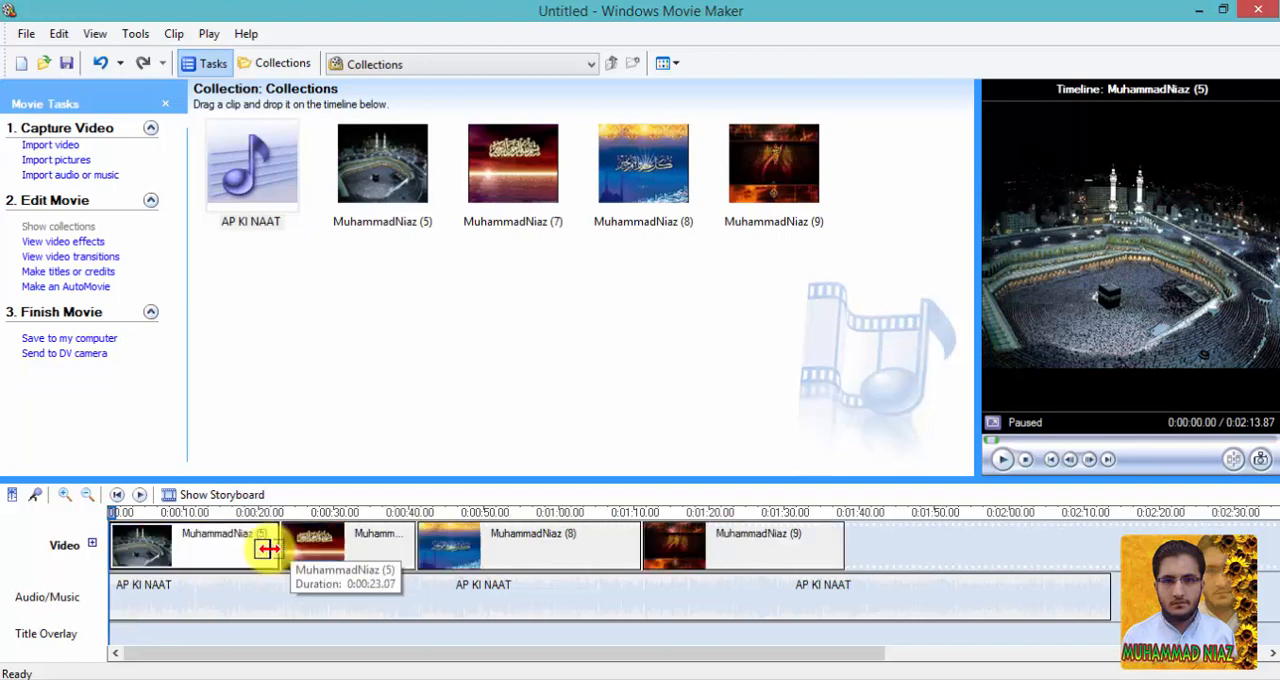
# Preview the movie from the start and again around the end of the last picture, and pause playback.
pyautogui.click(1008, 458)
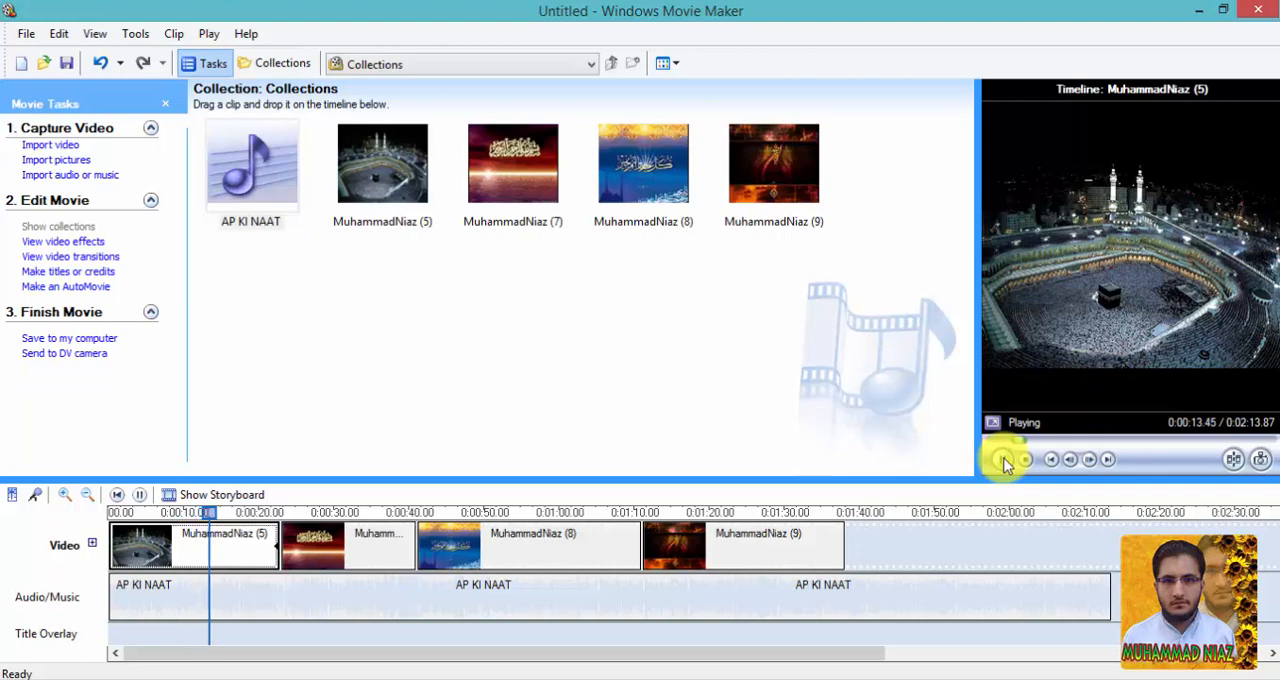
pyautogui.click(747, 535)
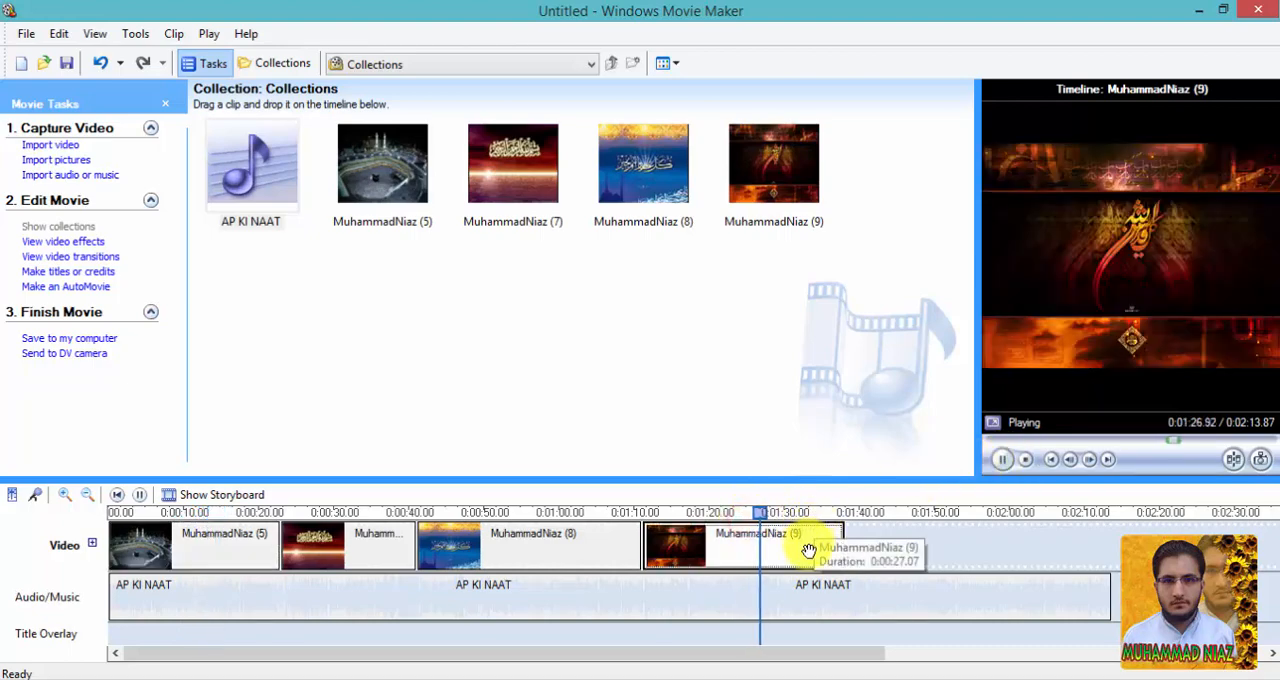
pyautogui.click(1001, 460)
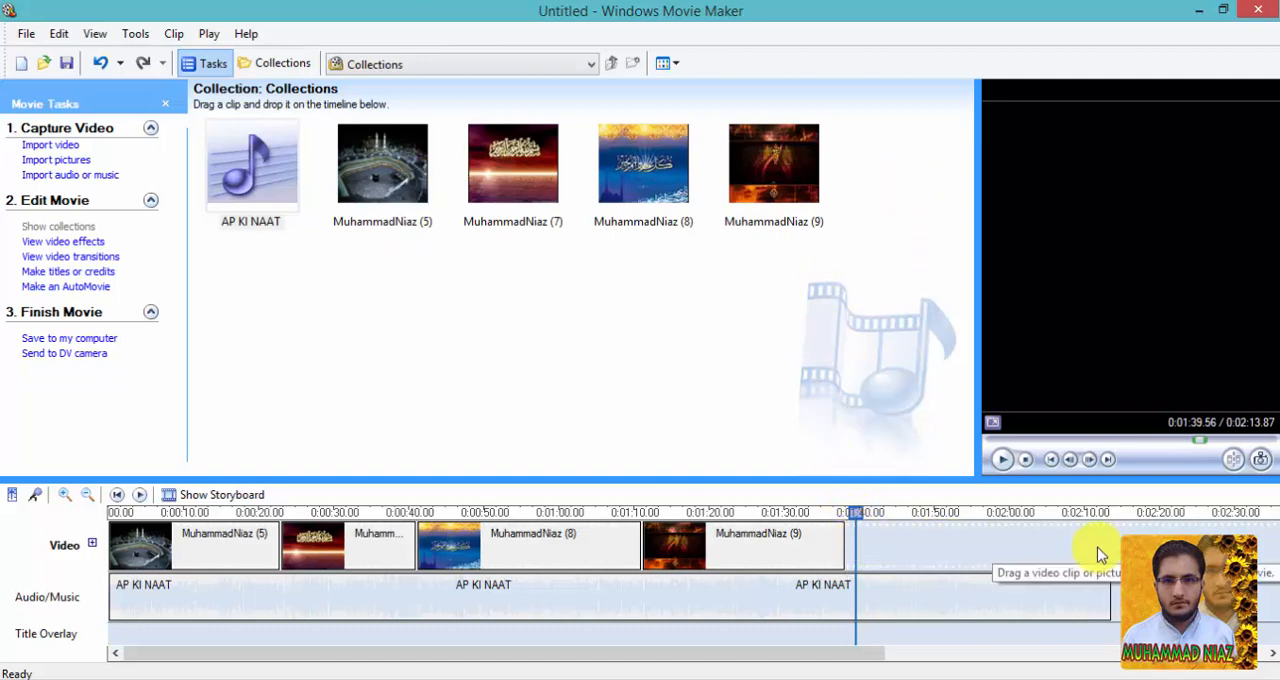
# Trim the end of the AP KI NAAT audio to match the last picture at about 1:38 and preview the movie's ending.
pyautogui.click(979, 586)
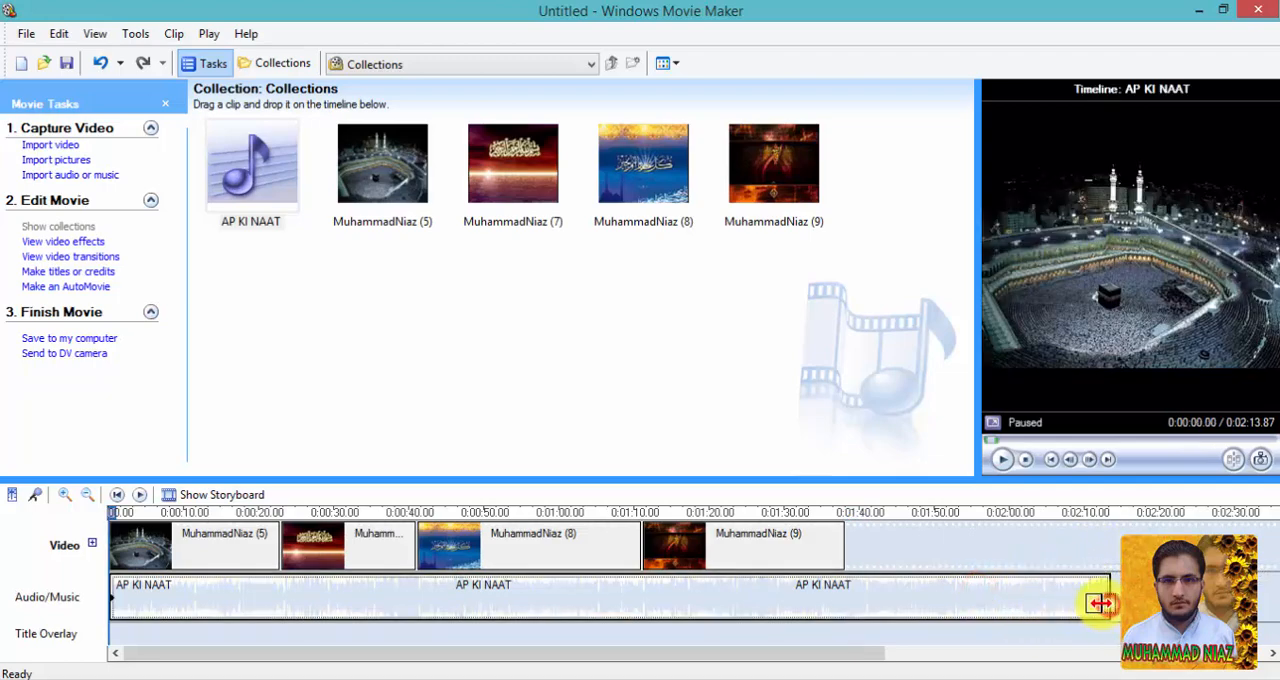
pyautogui.moveTo(1100, 603); pyautogui.dragTo(836, 581)
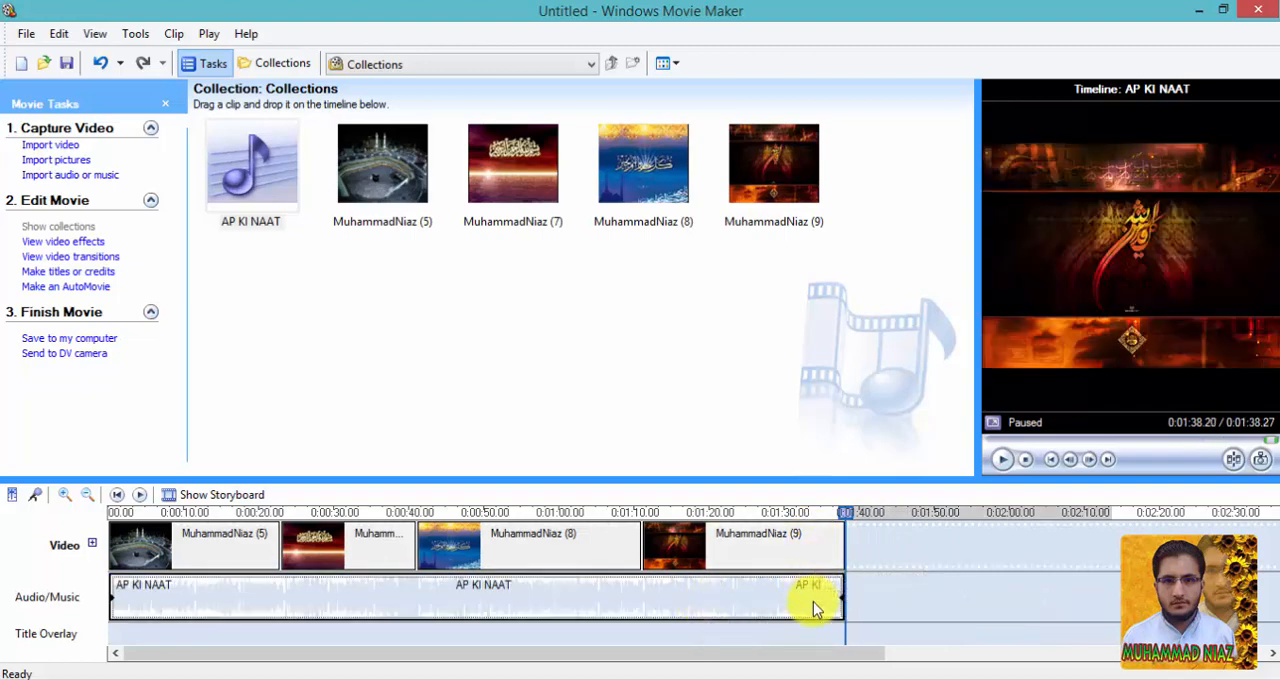
pyautogui.moveTo(845, 513); pyautogui.dragTo(810, 526)
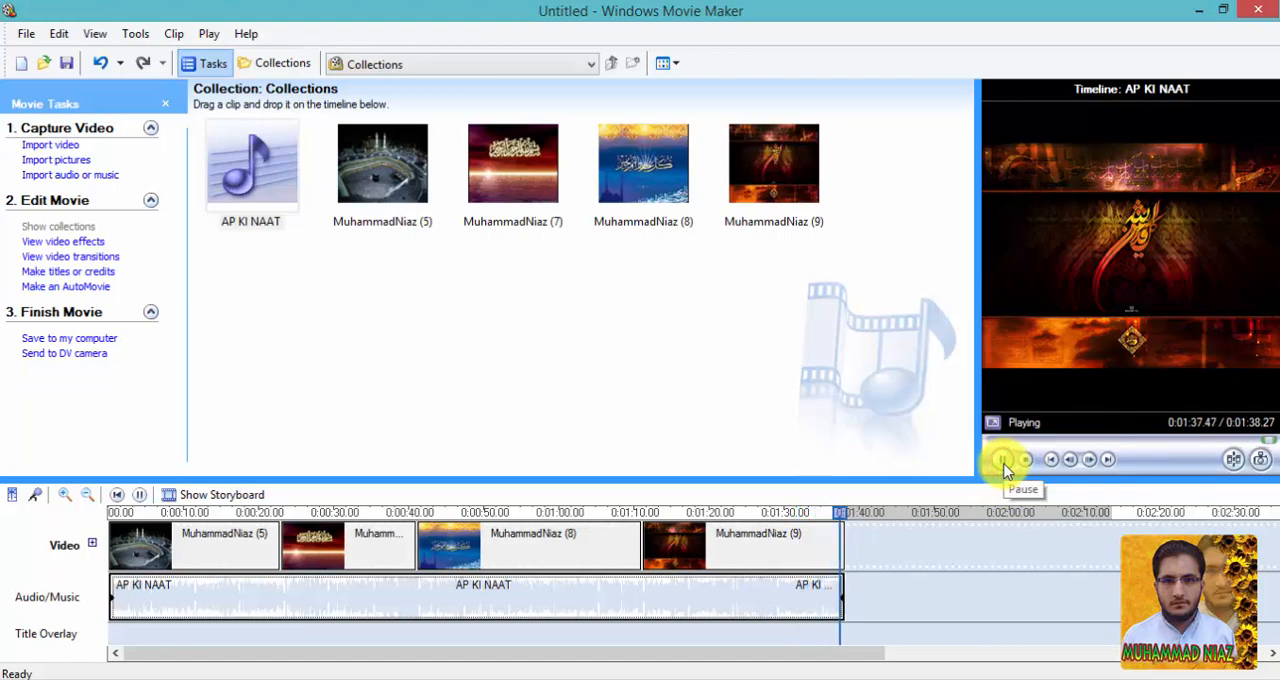
pyautogui.click(1003, 460)
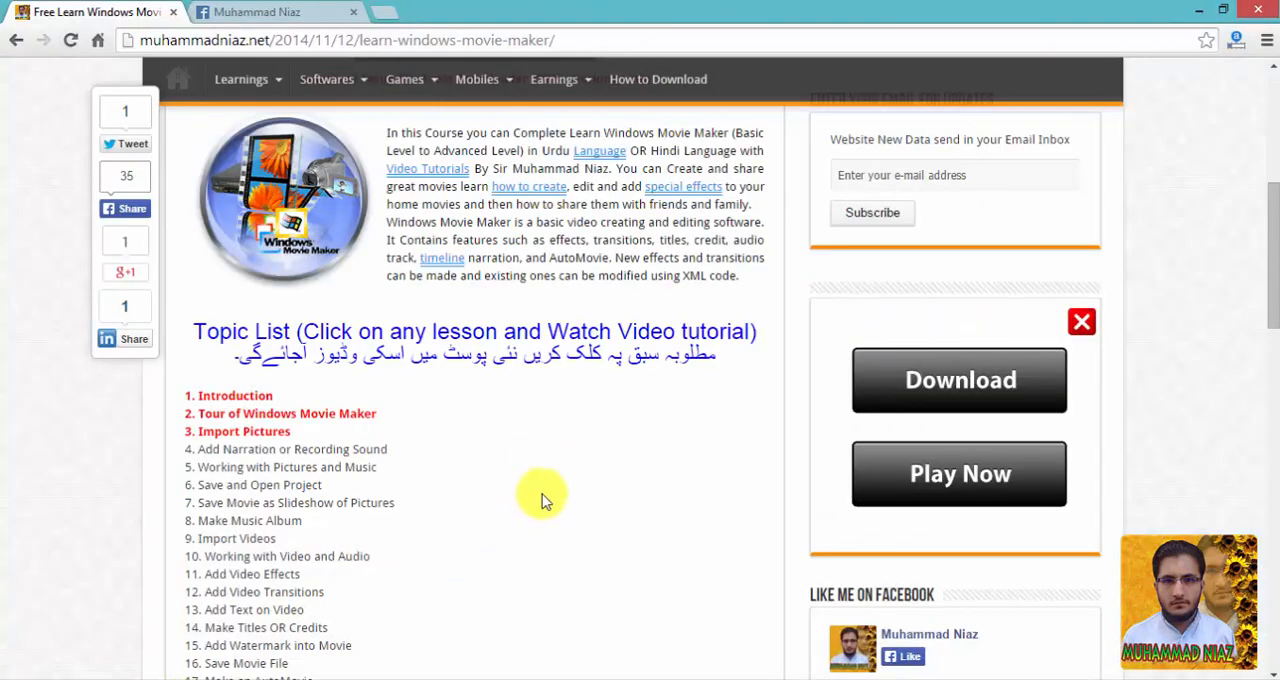
# Switch to the browser and look through the Windows Movie Maker course page, including its topic list.
pyautogui.scroll(5, 542, 497)
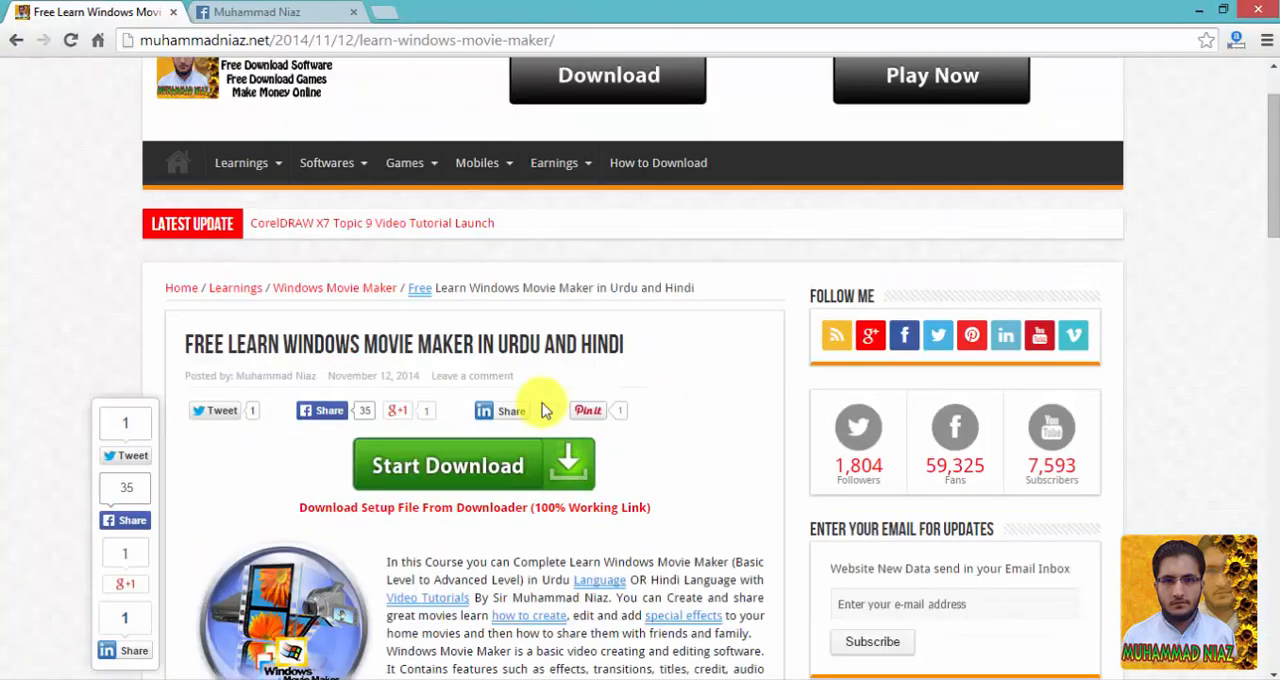
pyautogui.scroll(1, 542, 410)
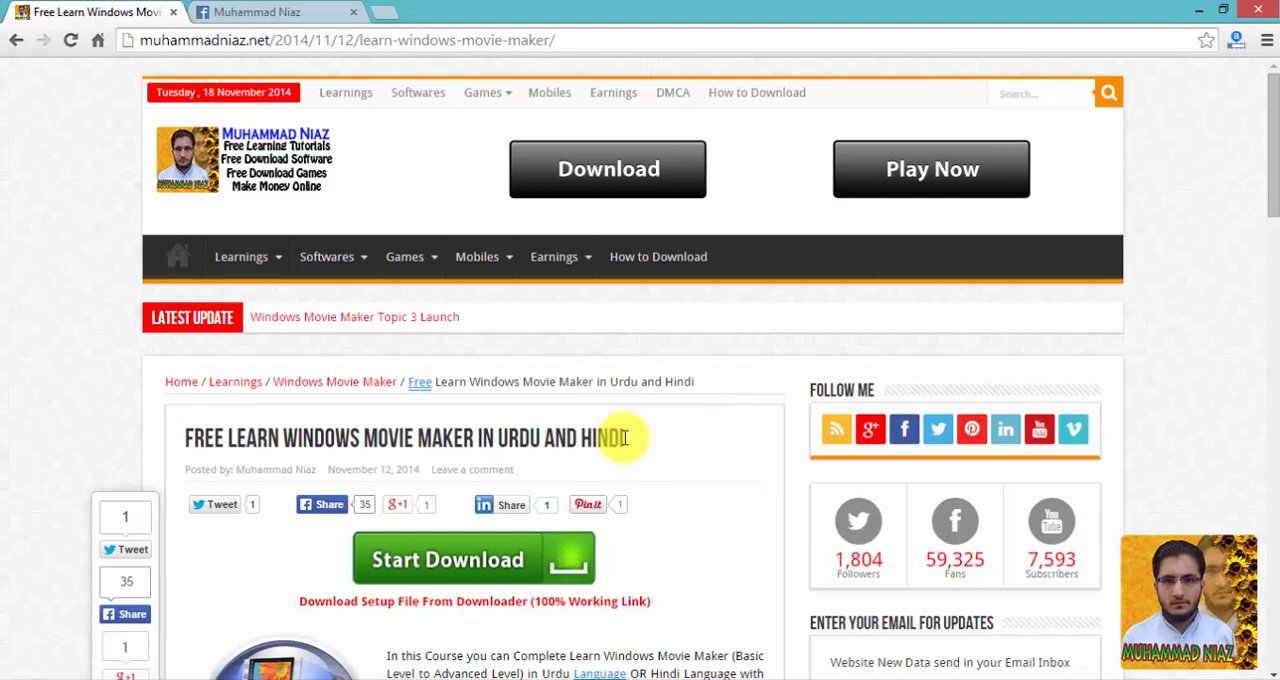
pyautogui.scroll(-3, 651, 441)
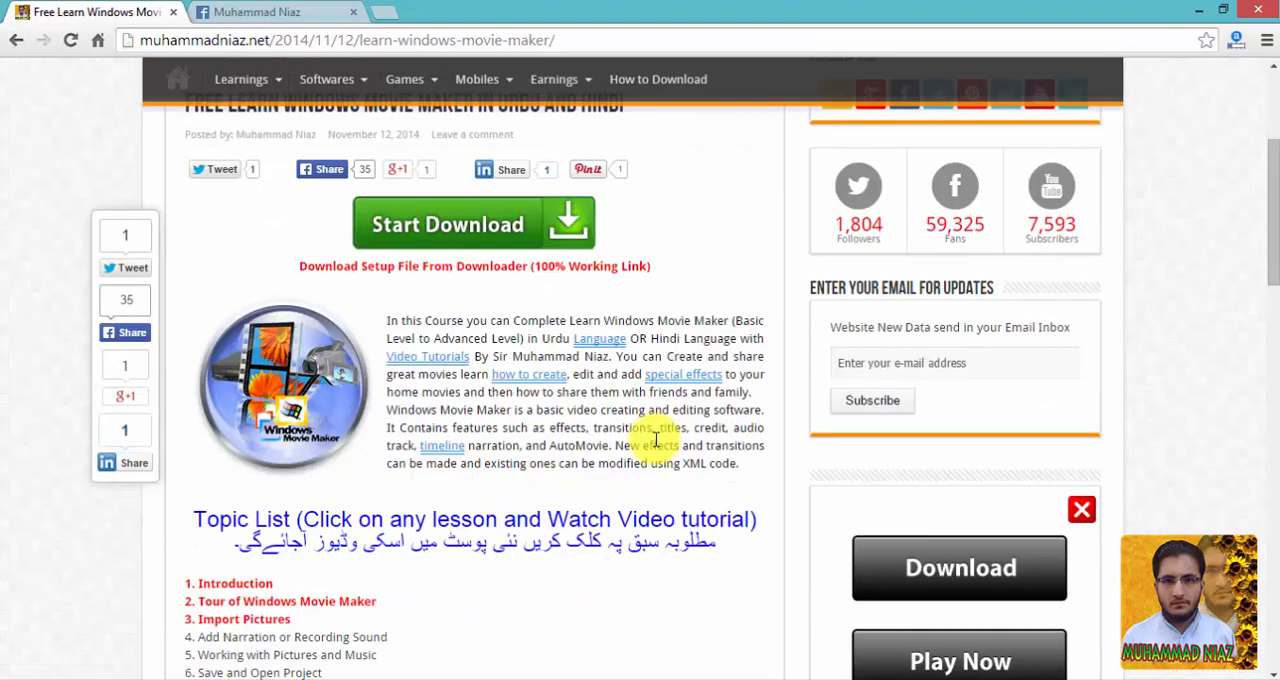